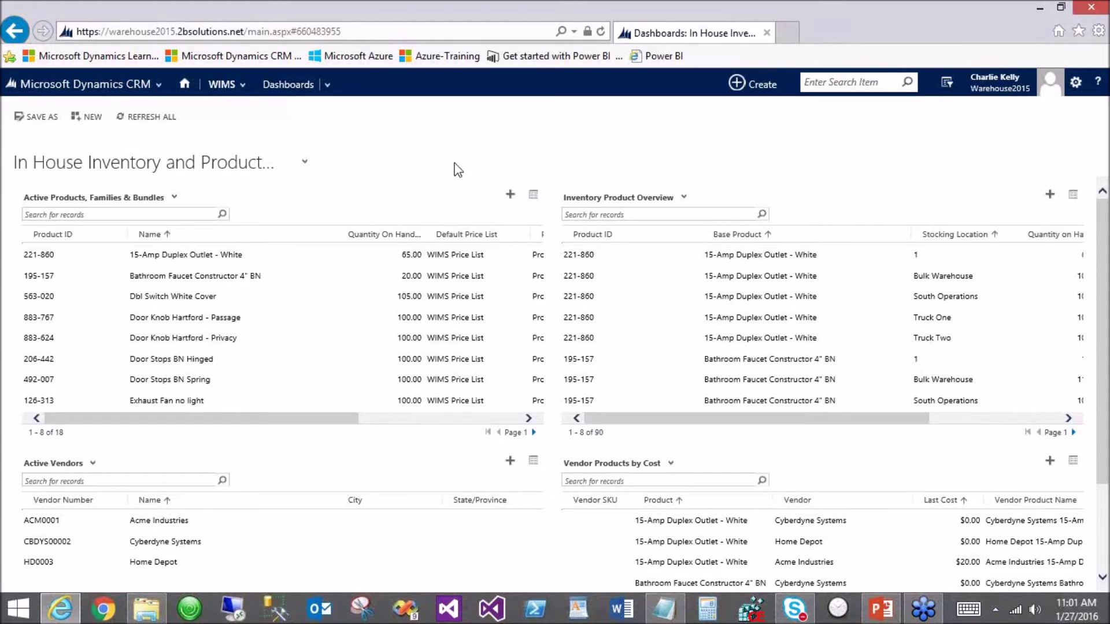
- Switch to the Receiver Dashboard from the System Dashboards list
{"action": "left_click", "coordinate": [243, 163]}
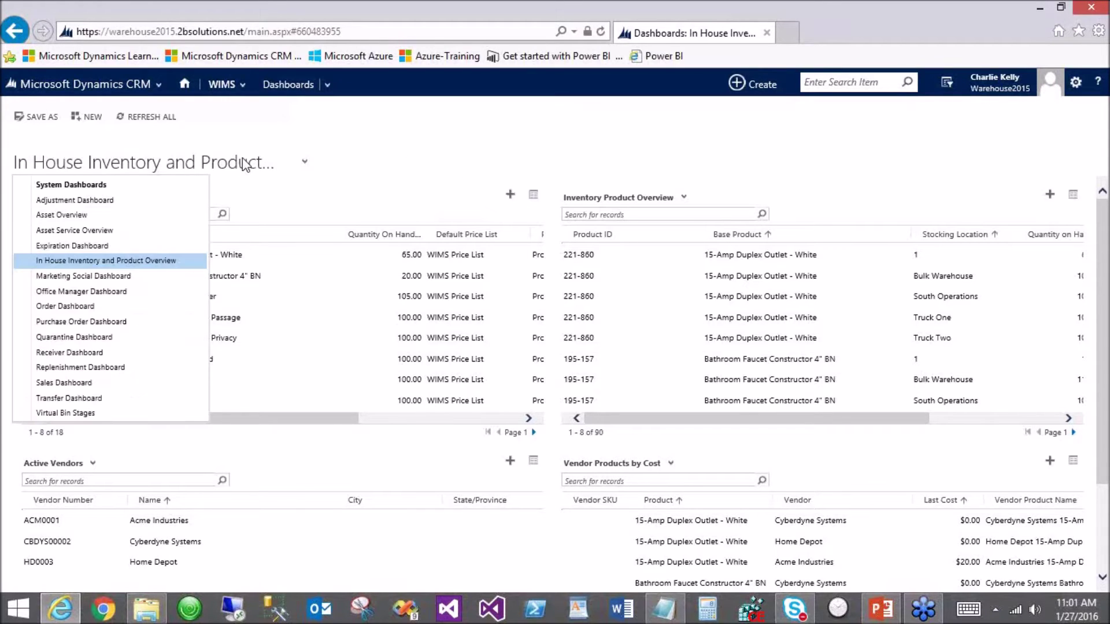
{"action": "left_click", "coordinate": [162, 353]}
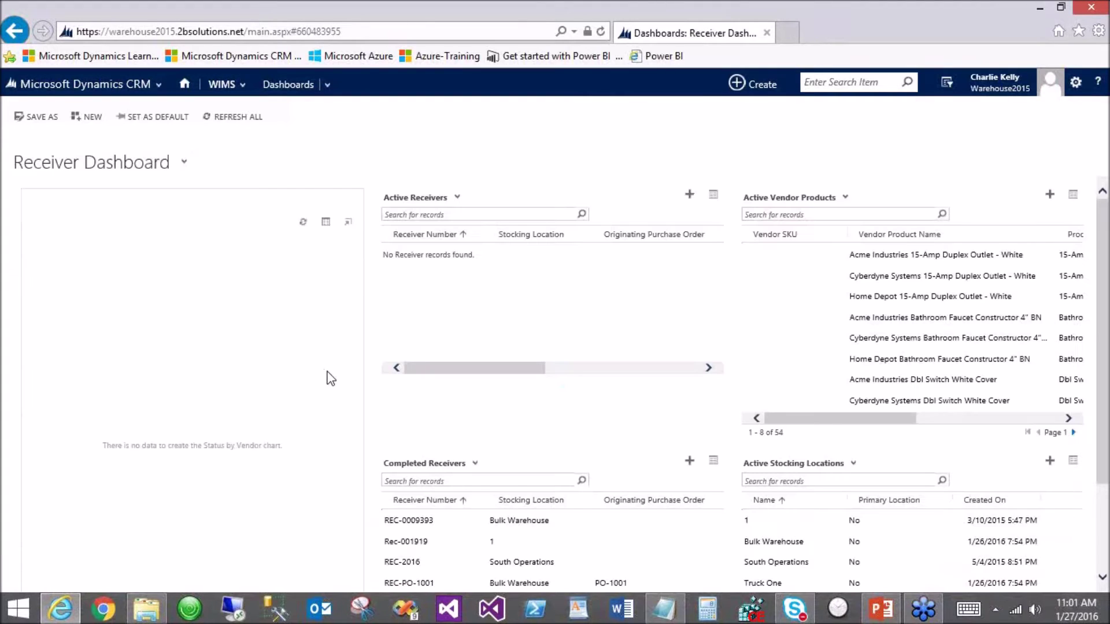
- Create and save receiver REC-99838 for vendor Acme Industries at stocking location 1
{"action": "left_click", "coordinate": [689, 195]}
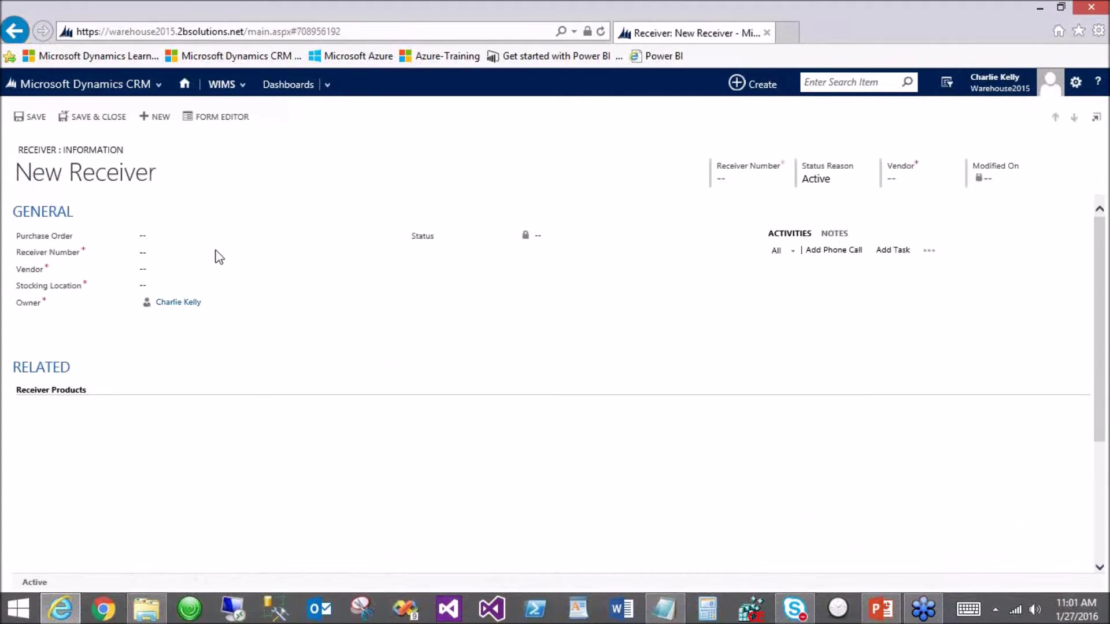
{"action": "left_click", "coordinate": [191, 252]}
{"action": "type", "text": "REC-"}
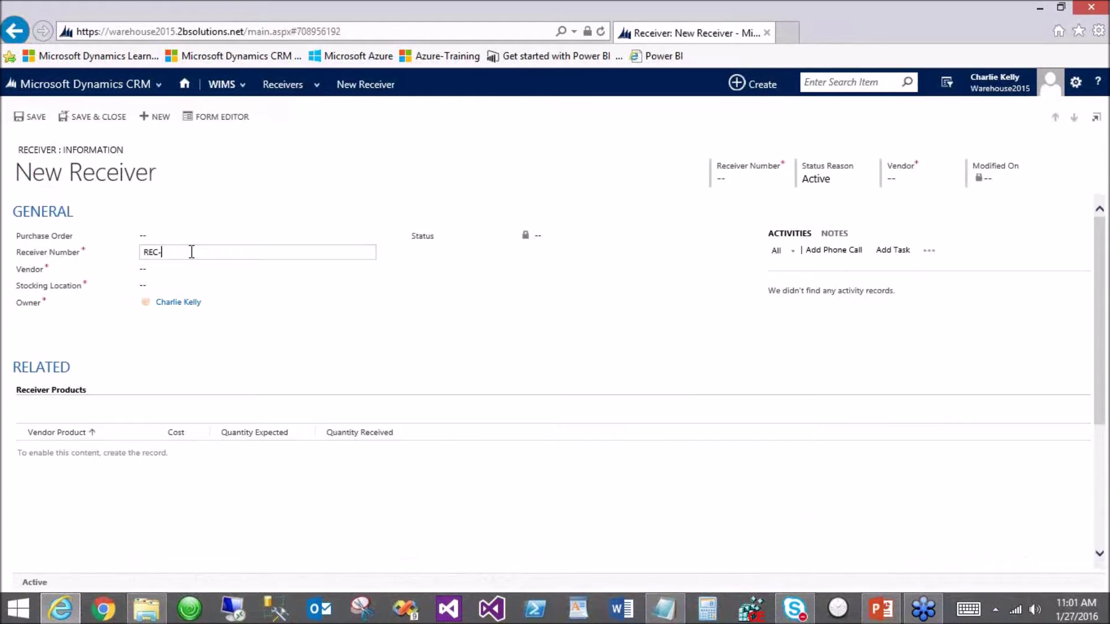
{"action": "type", "text": "99838"}
{"action": "key", "text": "Tab"}
{"action": "type", "text": "a"}
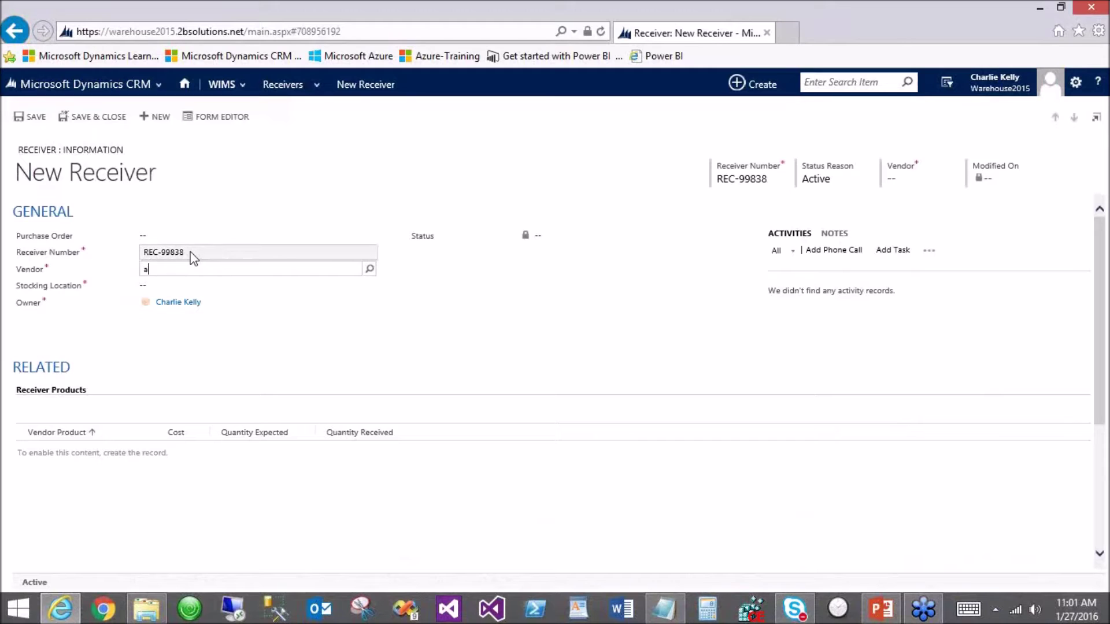
{"action": "key", "text": "Tab"}
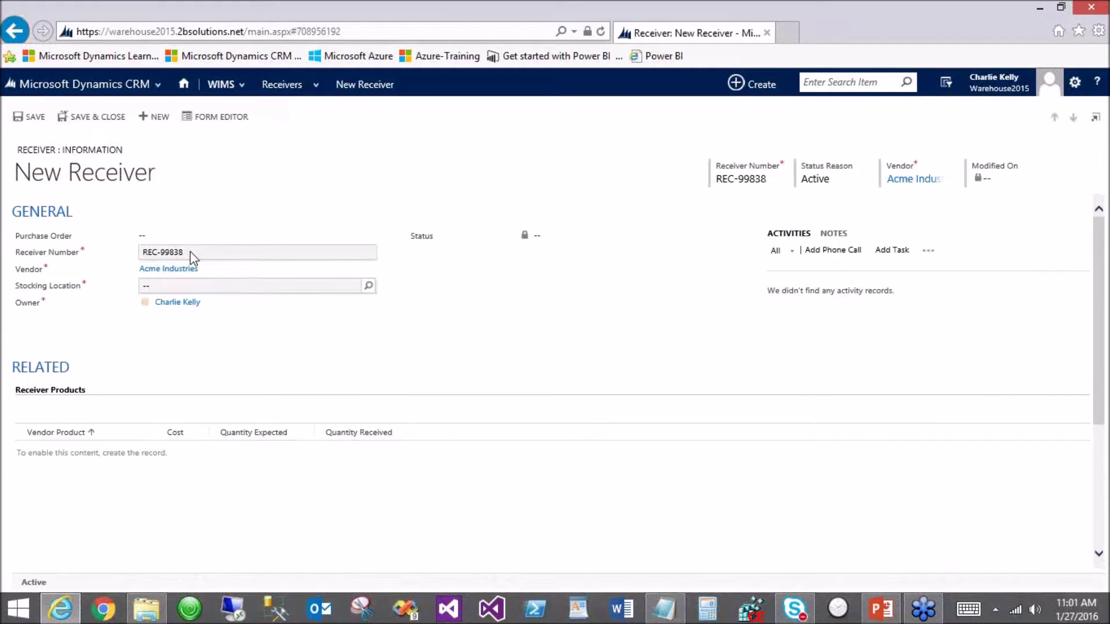
{"action": "type", "text": "1"}
{"action": "key", "text": "Tab"}
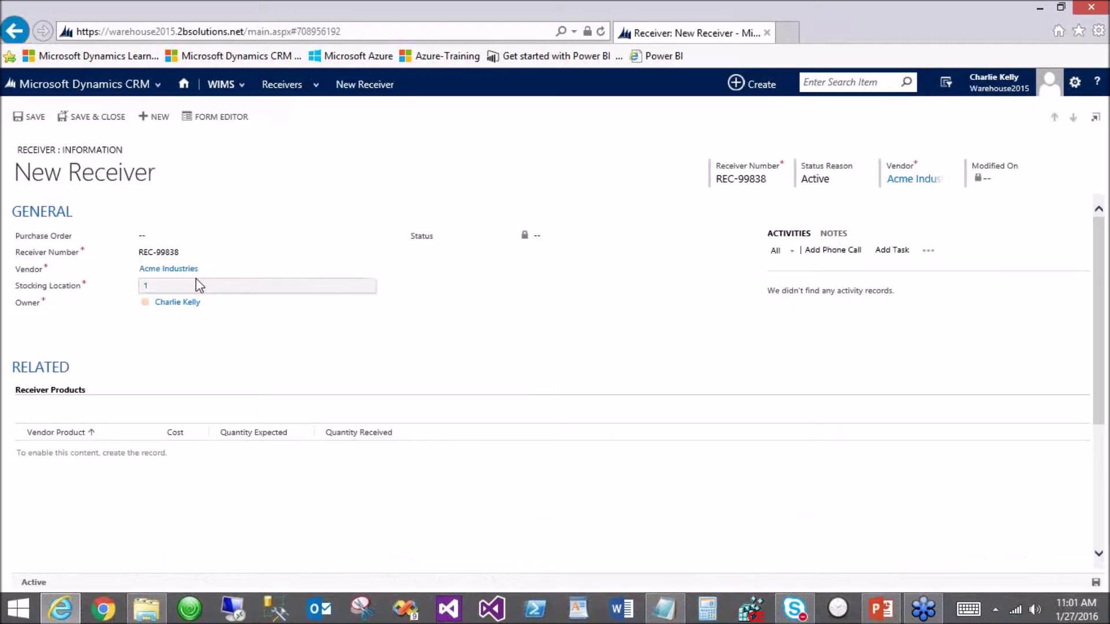
{"action": "left_click", "coordinate": [18, 116]}
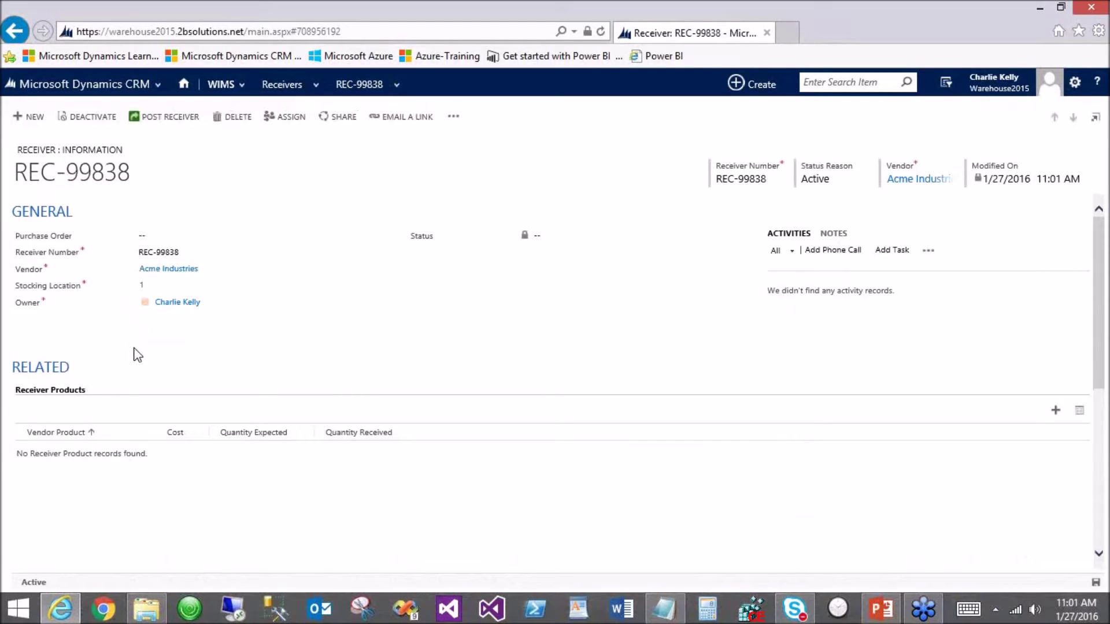
- Add a Kidde Battery Smoke Detector product line with a $20.00 cost
{"action": "left_click", "coordinate": [1055, 411]}
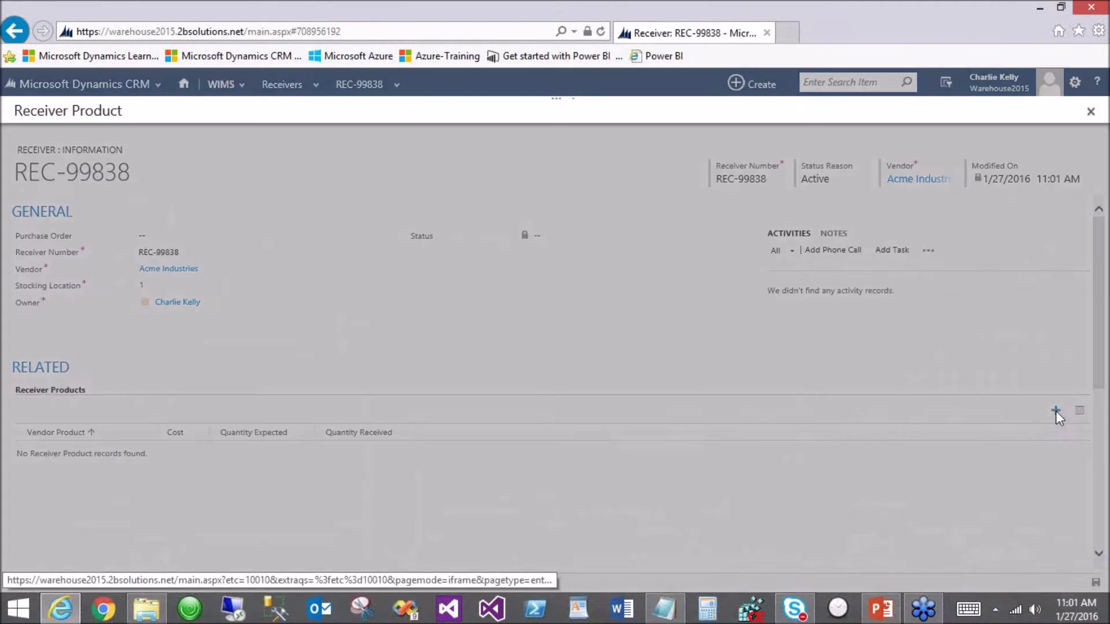
{"action": "left_click", "coordinate": [528, 141]}
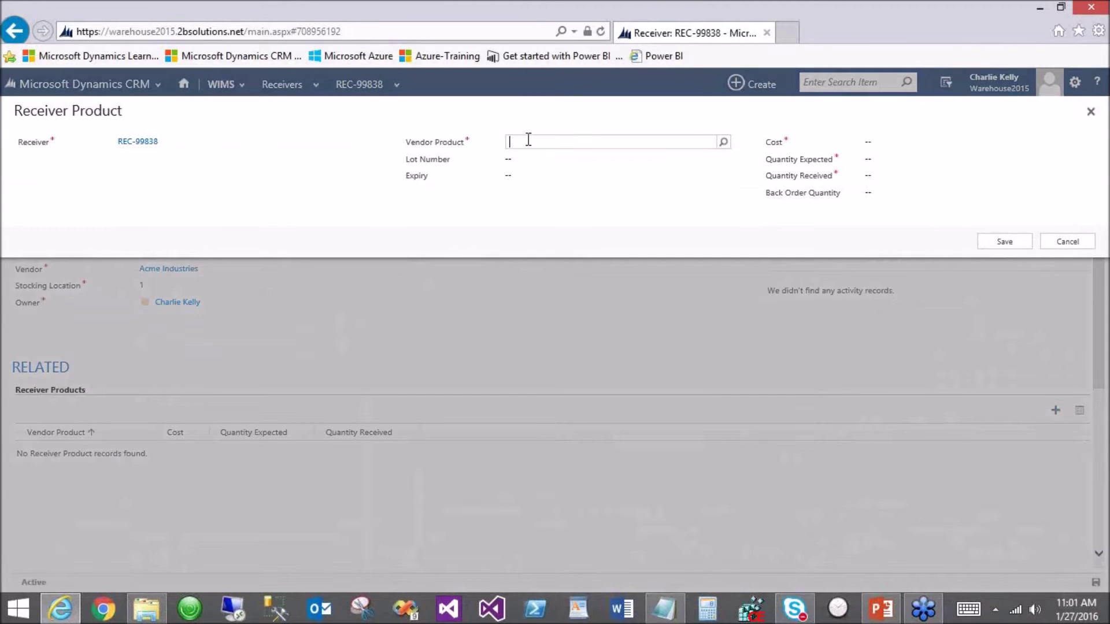
{"action": "type", "text": "kid"}
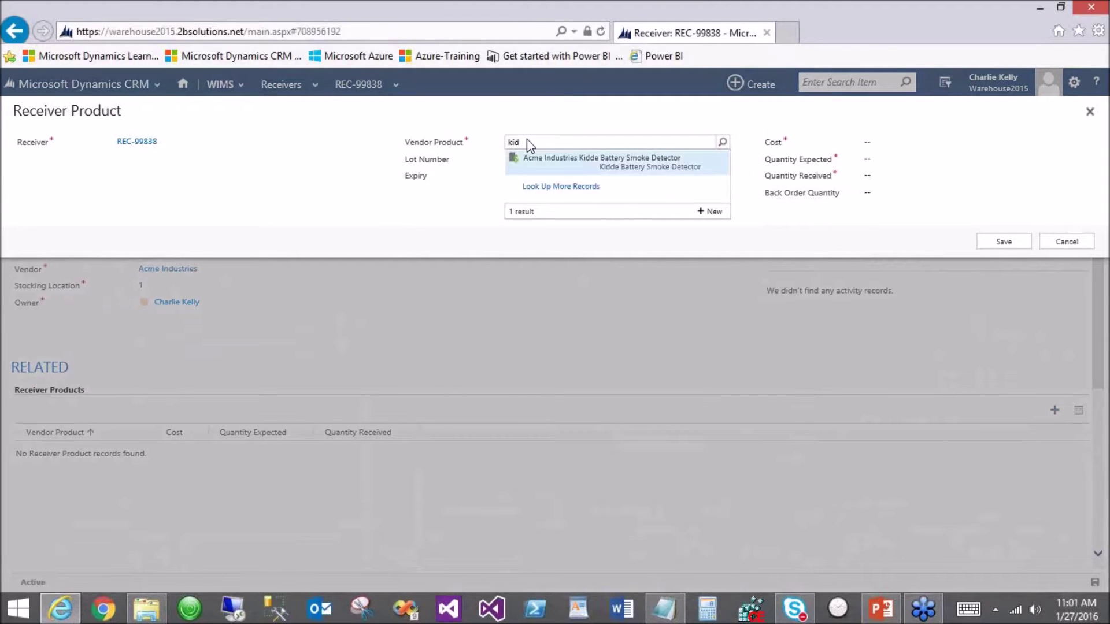
{"action": "key", "text": "Return"}
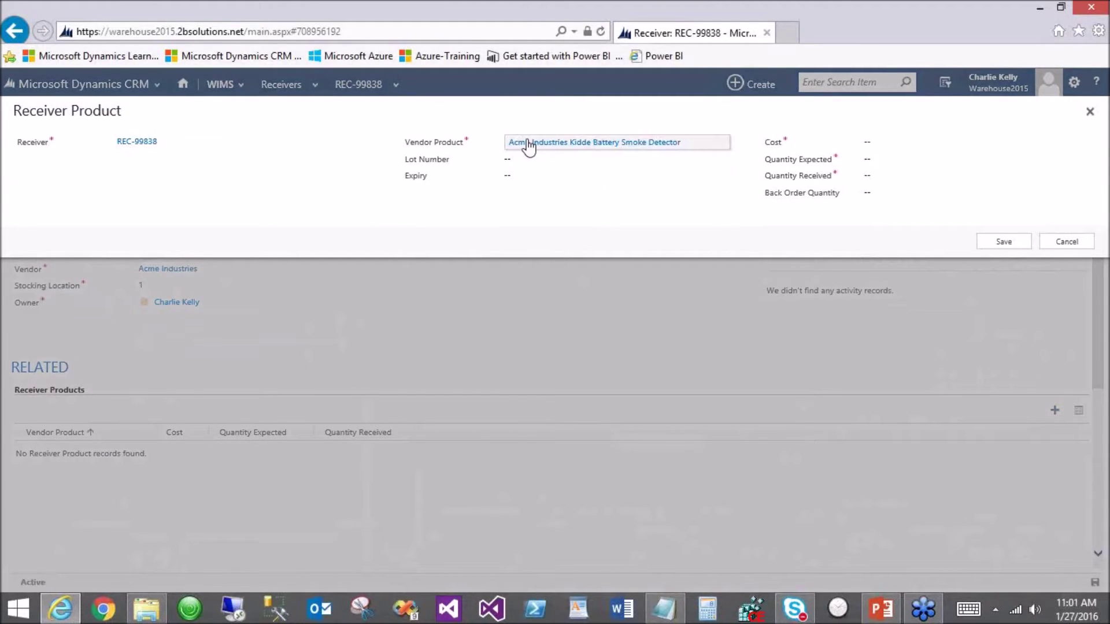
{"action": "left_click", "coordinate": [931, 142]}
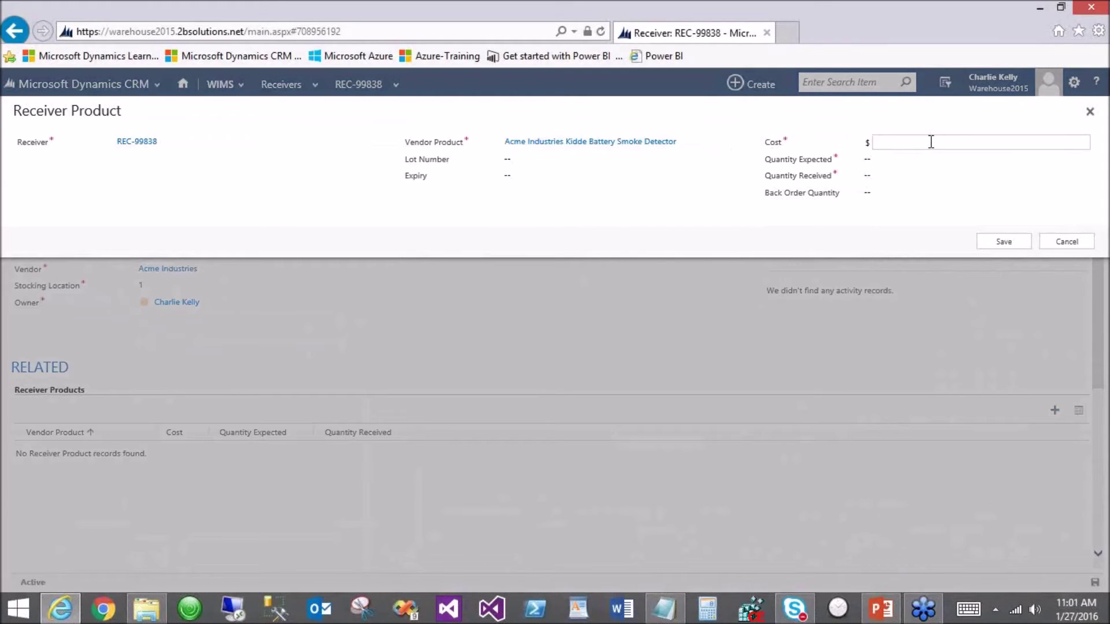
{"action": "type", "text": "20"}
{"action": "key", "text": "Tab"}
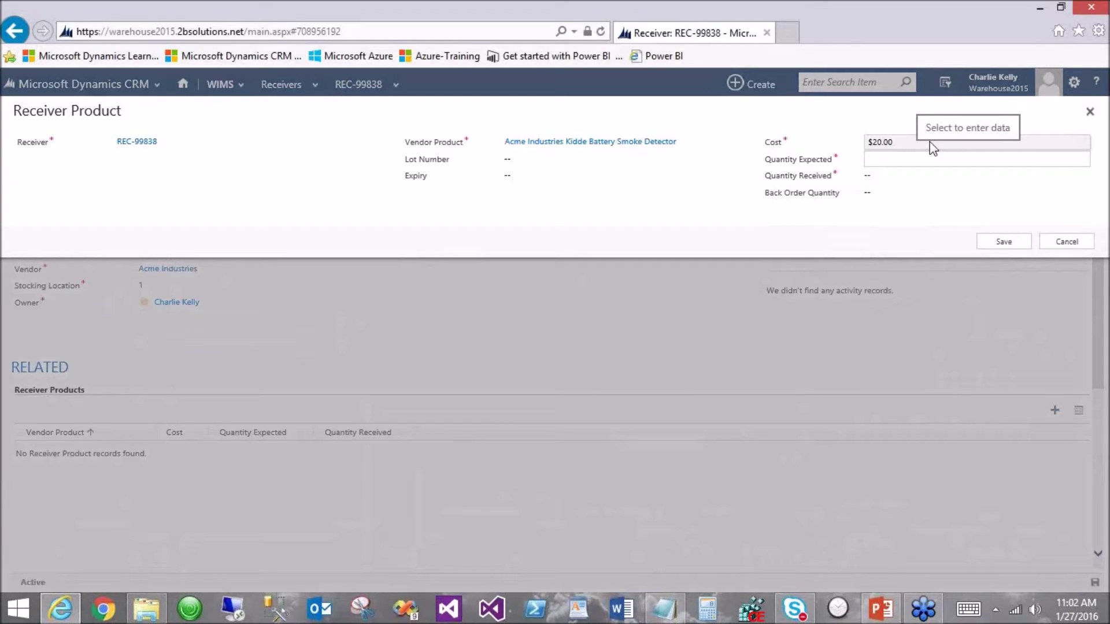
- Set 5 expected and 5 received, save the line, and post the receiver
{"action": "type", "text": "5"}
{"action": "key", "text": "Tab"}
{"action": "type", "text": "5"}
{"action": "key", "text": "Tab"}
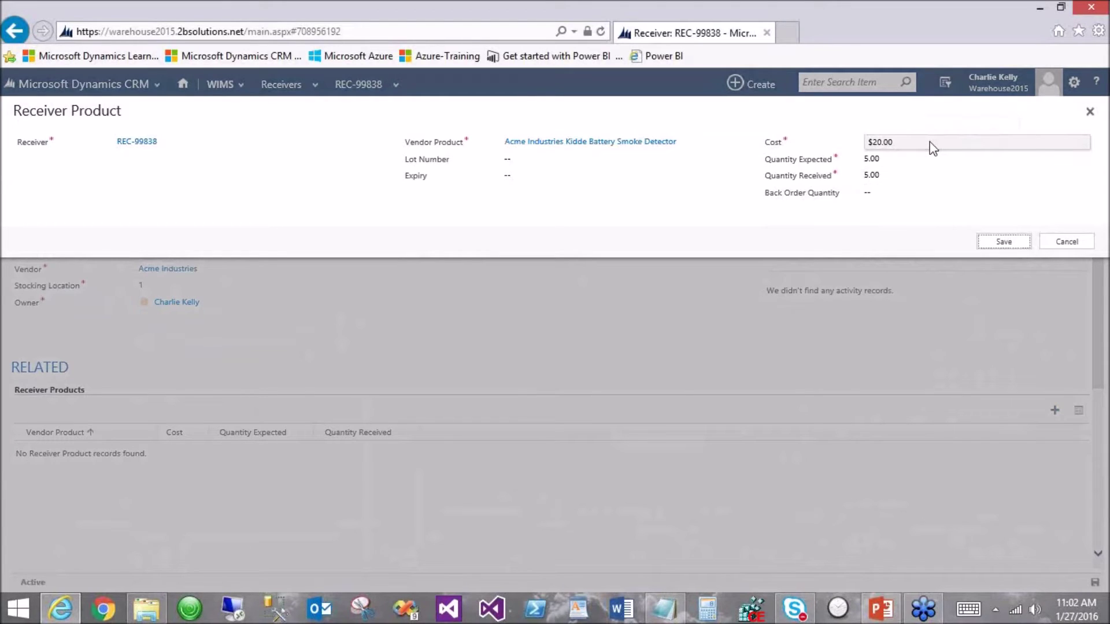
{"action": "key", "text": "Return"}
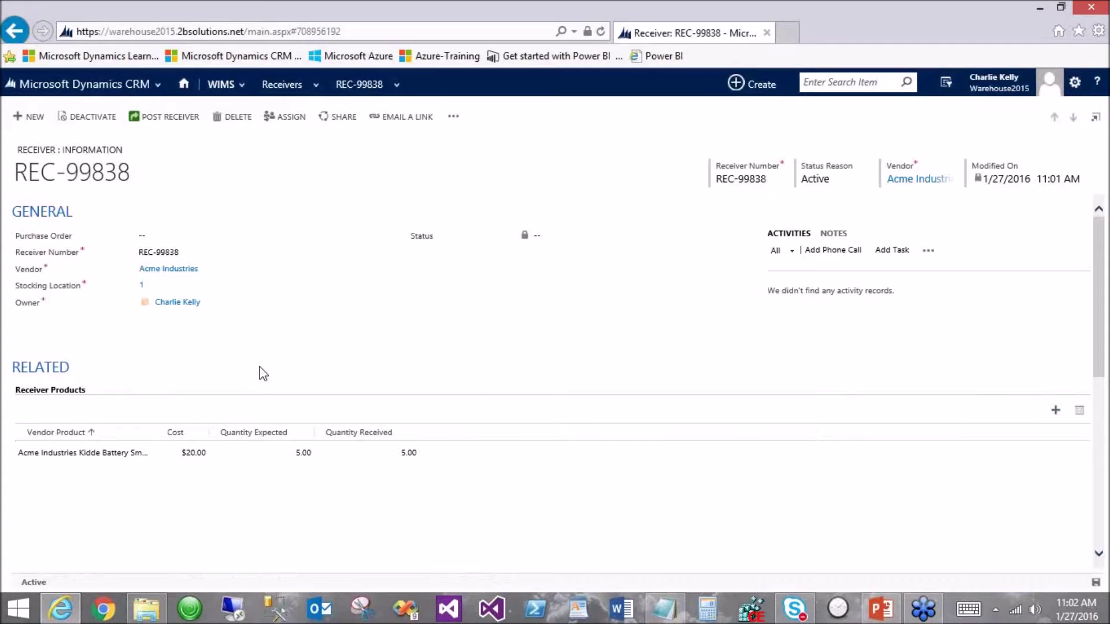
{"action": "left_click", "coordinate": [182, 120]}
{"action": "left_click", "coordinate": [533, 368]}
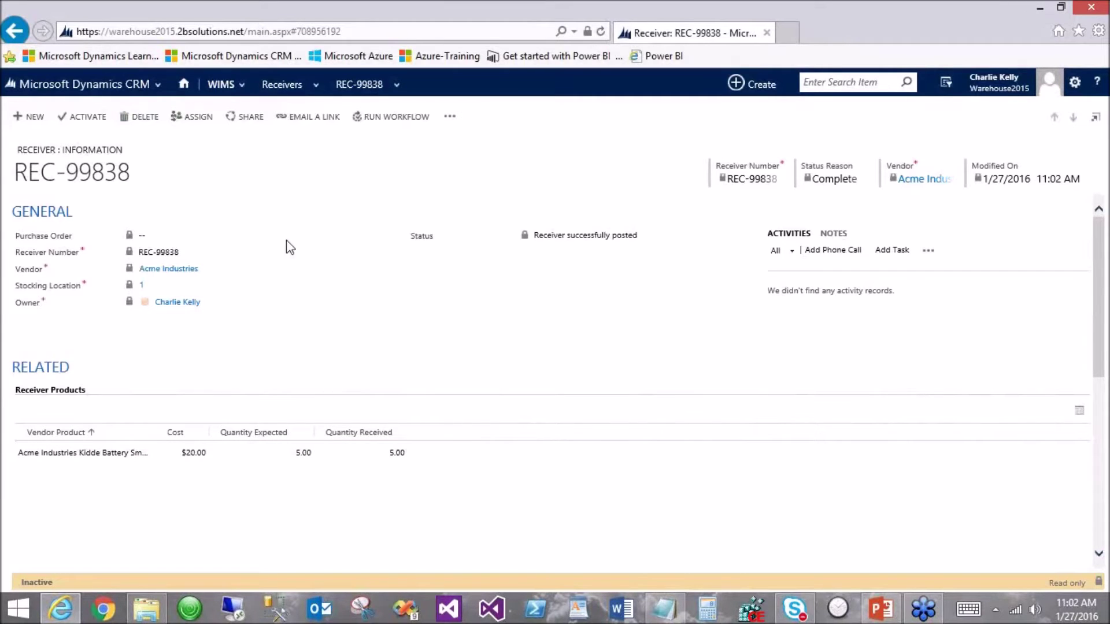
- Go to WIMS Inventory and open the Active Serial Numbers list
{"action": "left_click", "coordinate": [147, 86]}
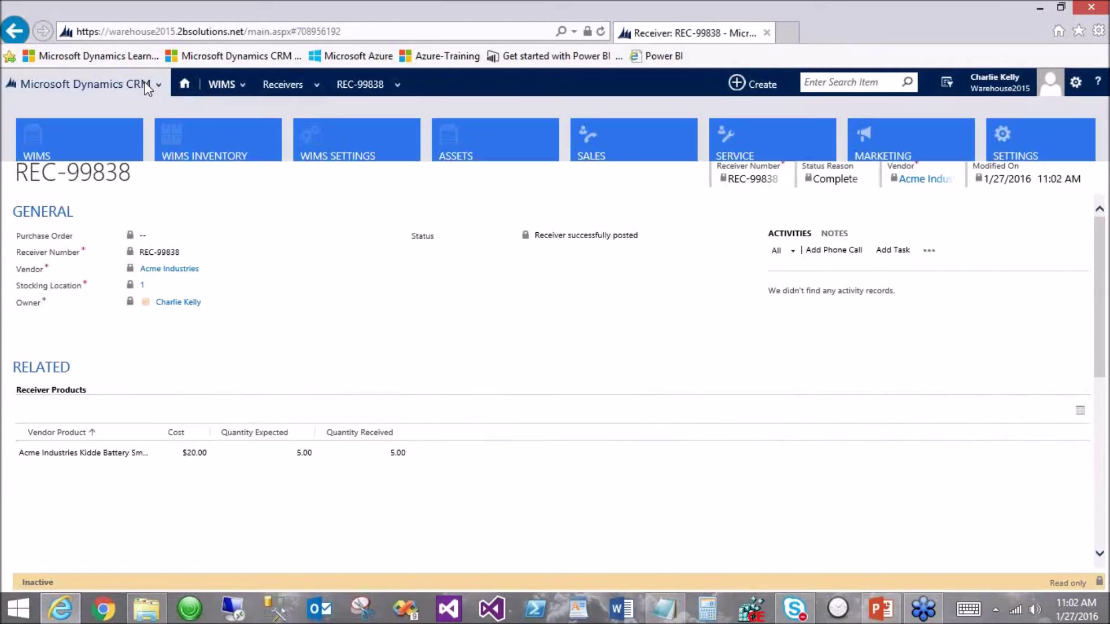
{"action": "left_click", "coordinate": [189, 143]}
{"action": "left_click", "coordinate": [239, 87]}
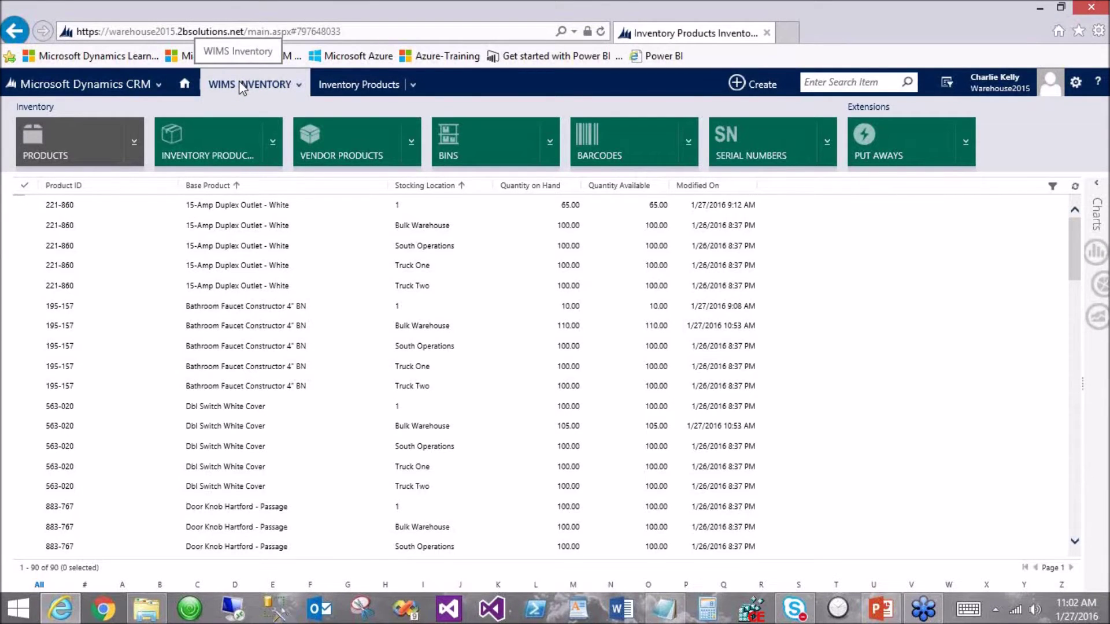
{"action": "left_click", "coordinate": [754, 141]}
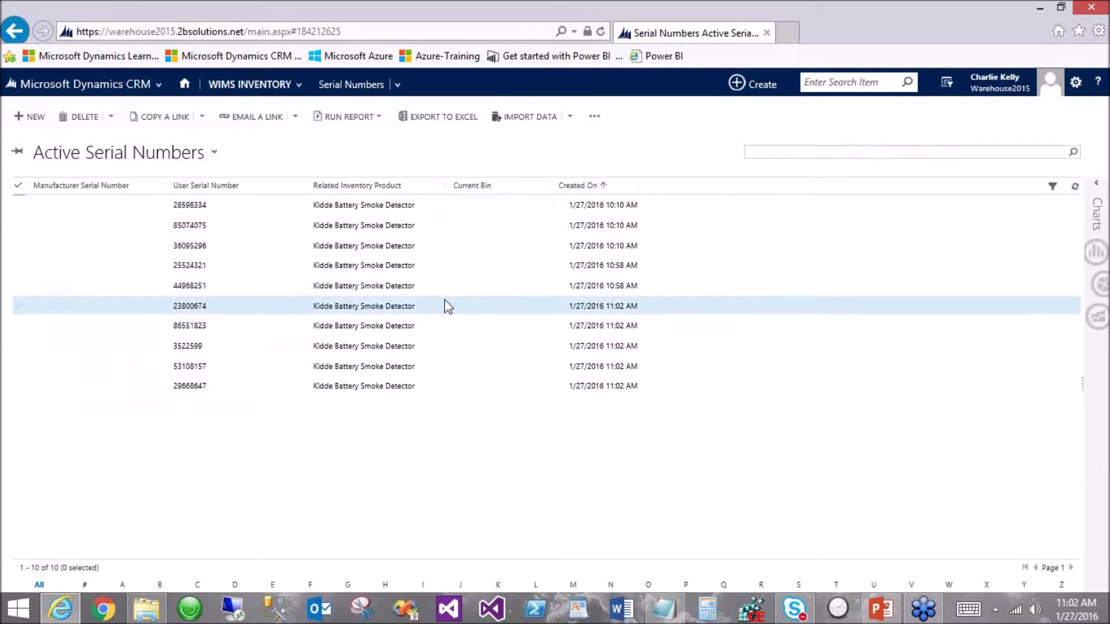
- Run the workflow on all 10 Kidde Battery Smoke Detector serial numbers
{"action": "left_click", "coordinate": [18, 185]}
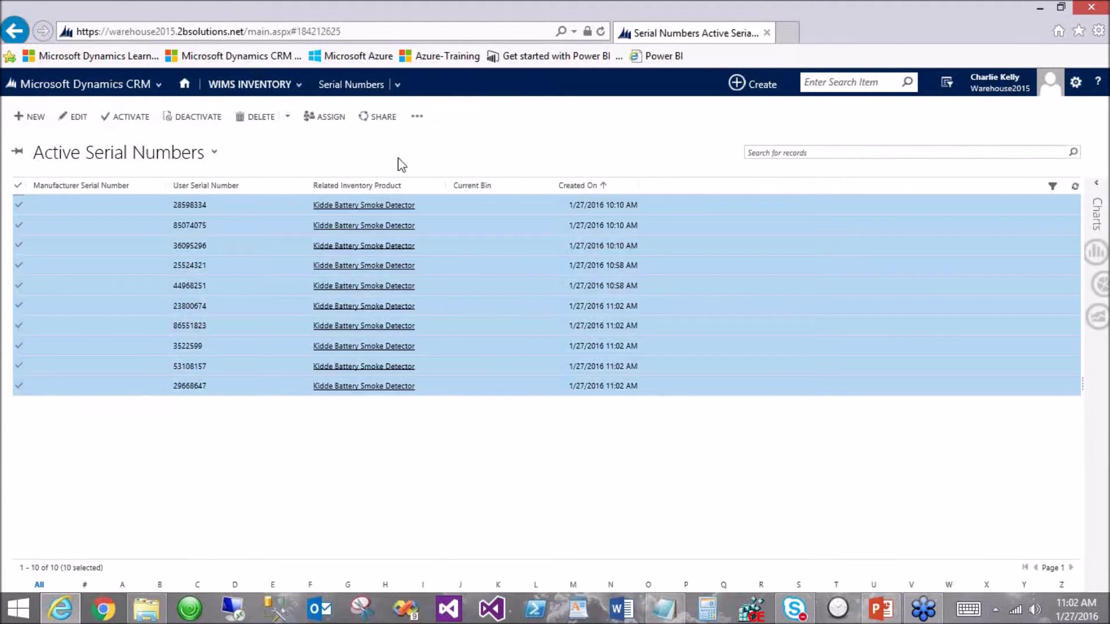
{"action": "left_click", "coordinate": [417, 118]}
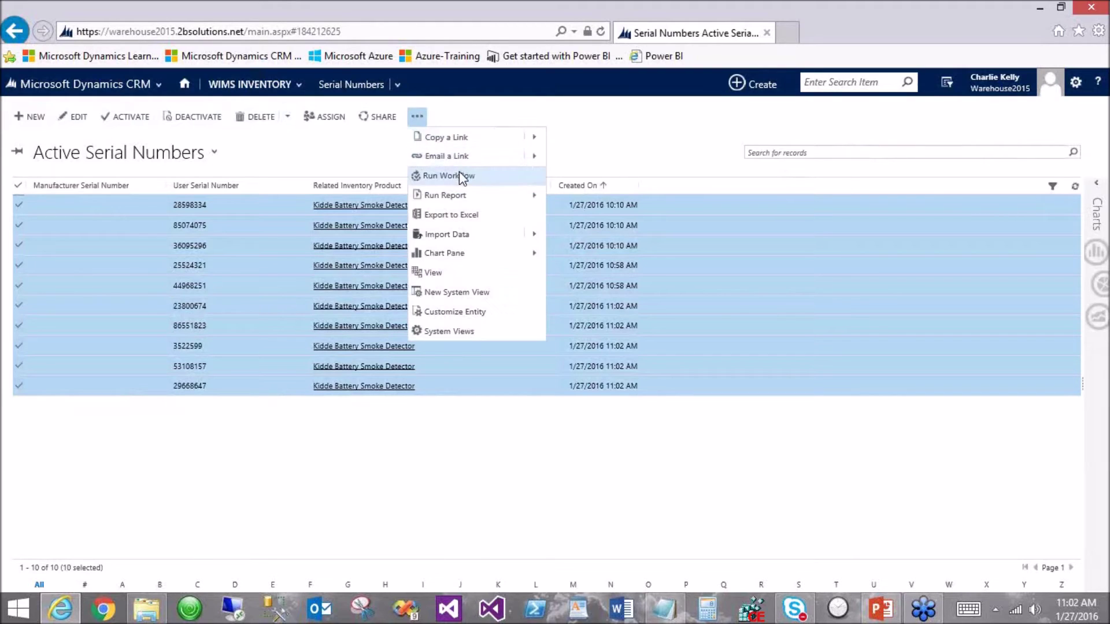
{"action": "left_click", "coordinate": [459, 171]}
{"action": "double_click", "coordinate": [541, 313]}
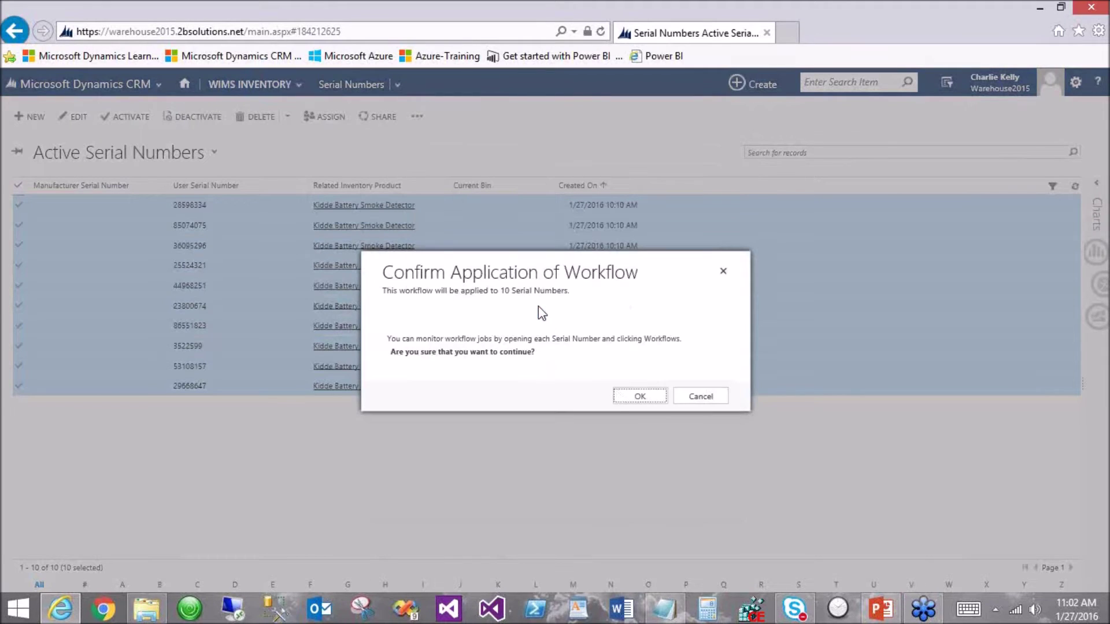
{"action": "left_click", "coordinate": [618, 397]}
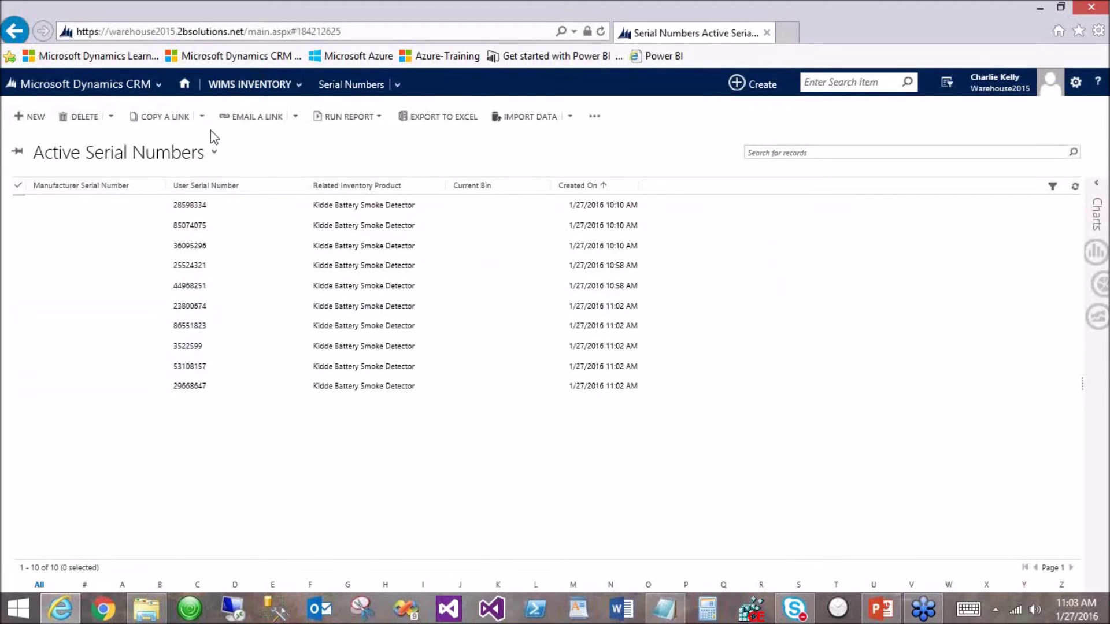
{"action": "left_click", "coordinate": [153, 81]}
- Open the Asset Overview dashboard and review the Open Assets view of 13 assets
{"action": "left_click", "coordinate": [98, 144]}
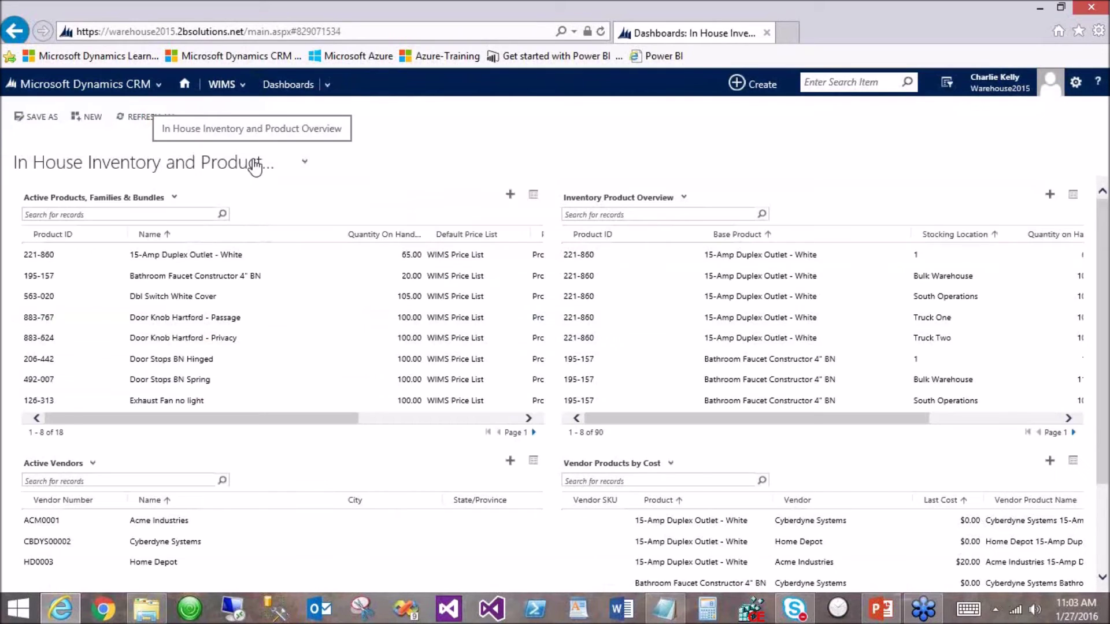
{"action": "left_click", "coordinate": [254, 167]}
{"action": "left_click", "coordinate": [179, 226]}
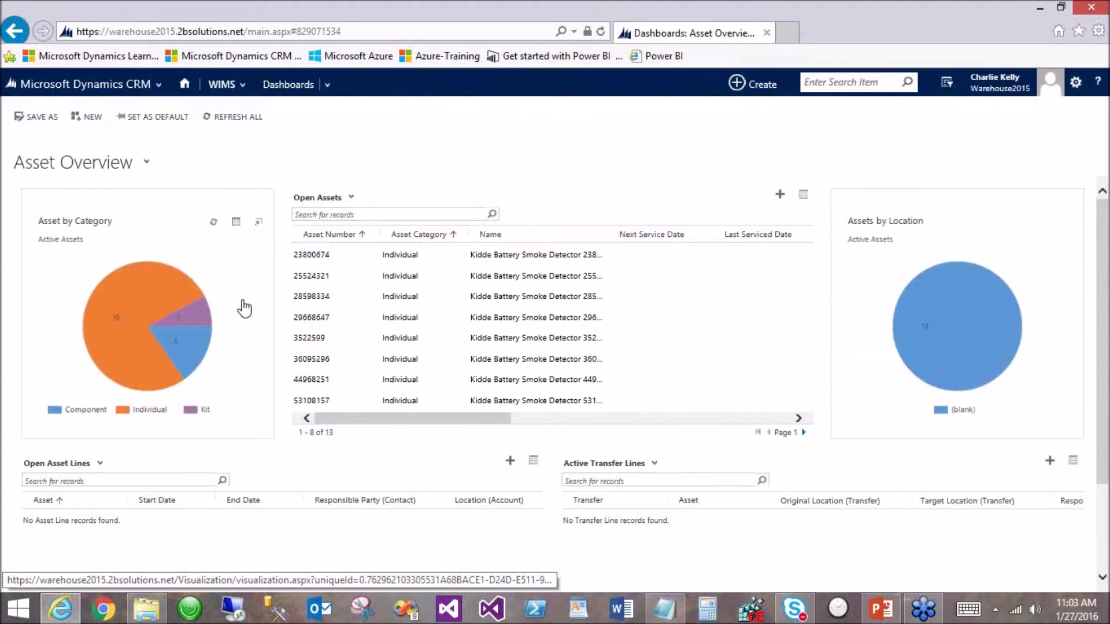
{"action": "scroll", "coordinate": [489, 322], "scroll_direction": "down", "scroll_amount": 1}
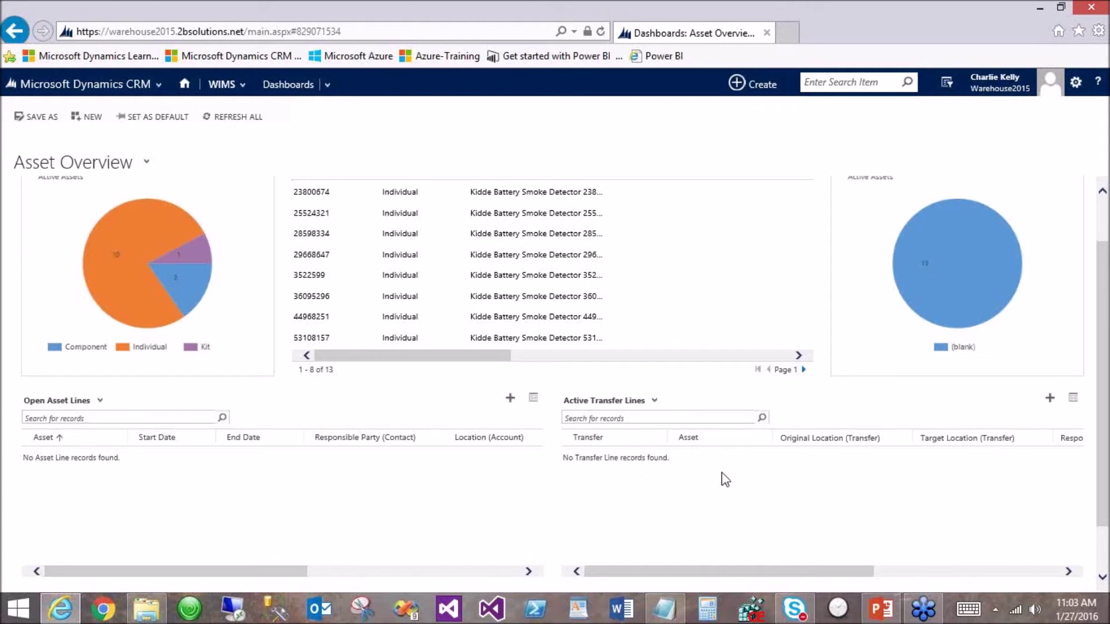
{"action": "scroll", "coordinate": [725, 480], "scroll_direction": "up", "scroll_amount": 2}
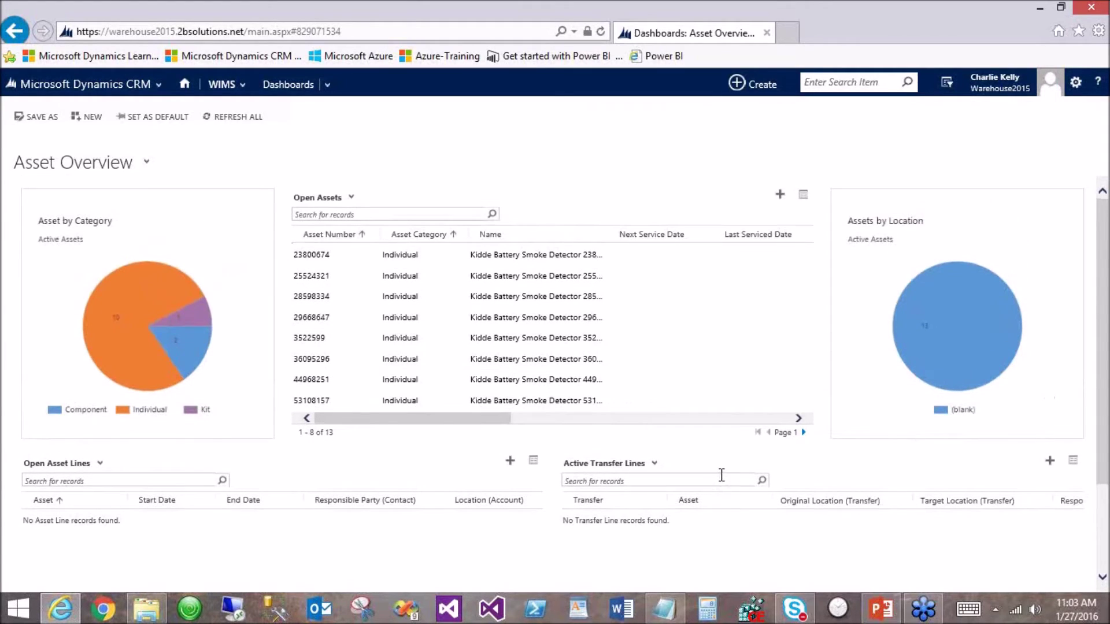
{"action": "left_click", "coordinate": [340, 198]}
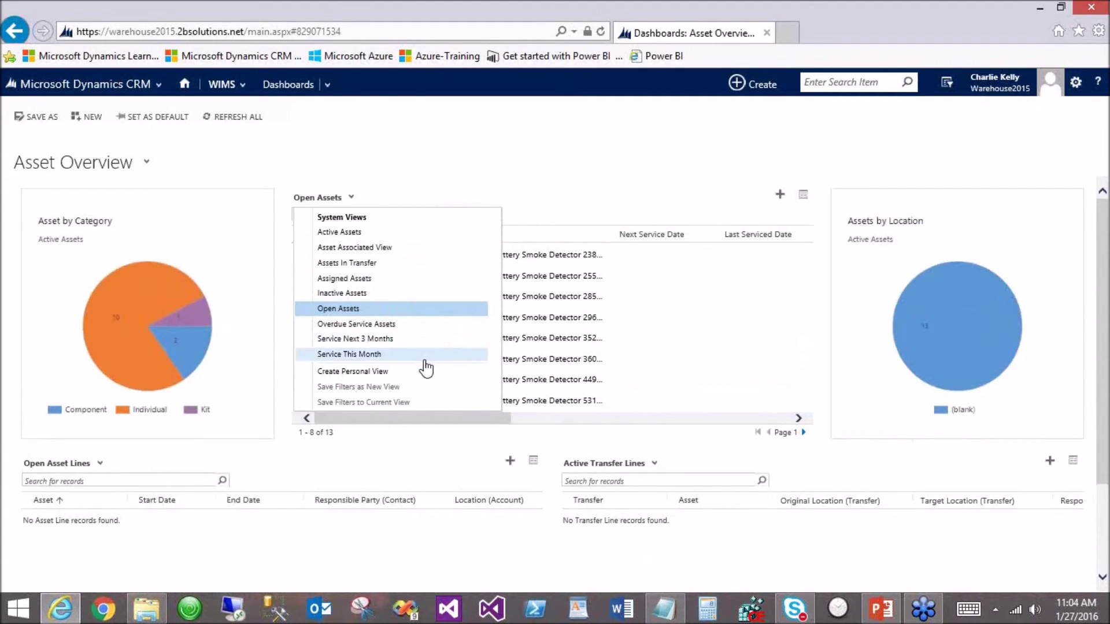
{"action": "left_click", "coordinate": [643, 305]}
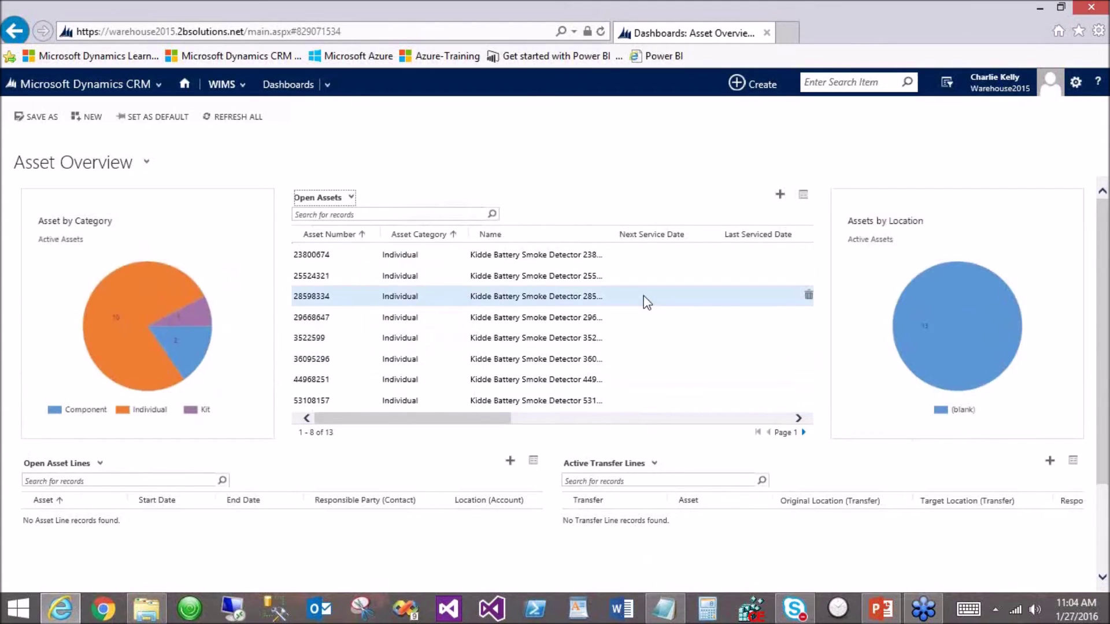
- Open asset 23800674 and inspect its Depreciation Type and Property fields, leaving them empty
{"action": "double_click", "coordinate": [638, 266]}
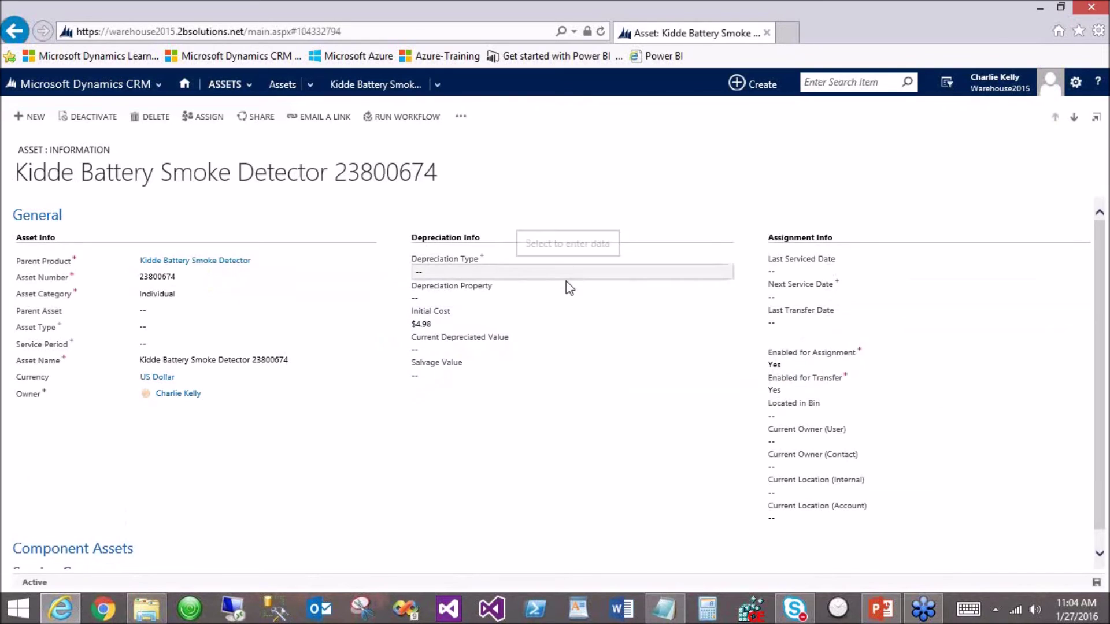
{"action": "left_click", "coordinate": [533, 273]}
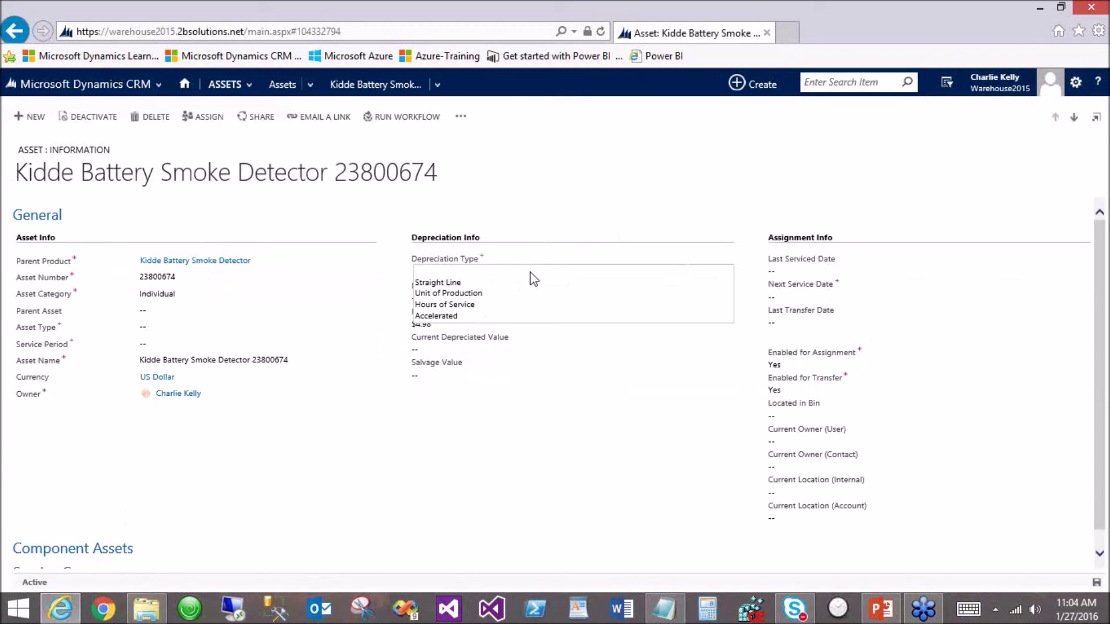
{"action": "left_click", "coordinate": [533, 277]}
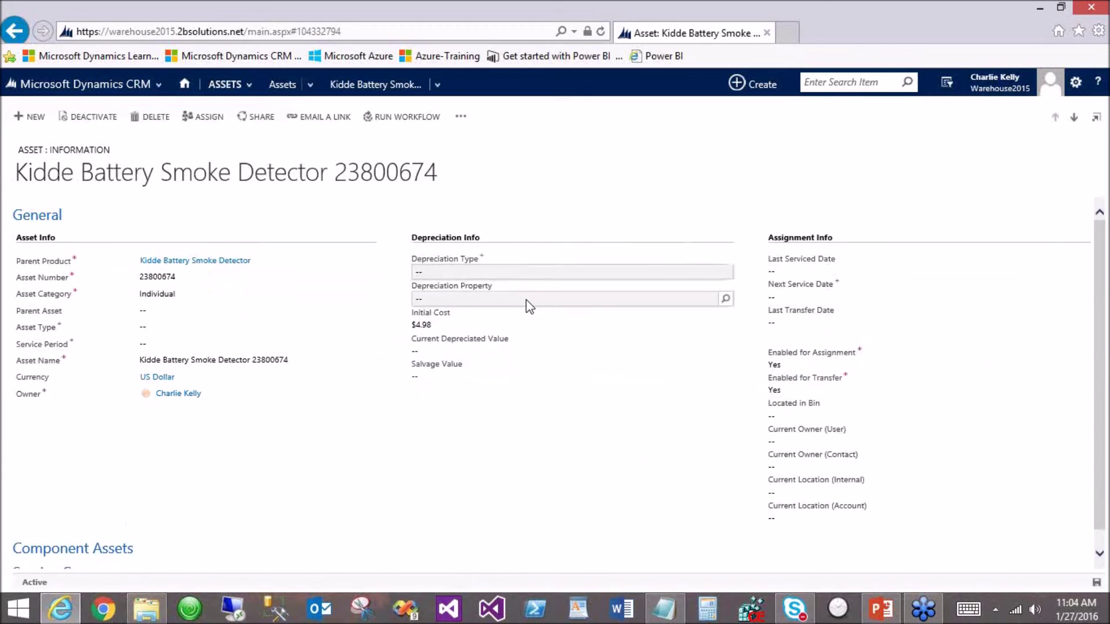
{"action": "left_click", "coordinate": [727, 298]}
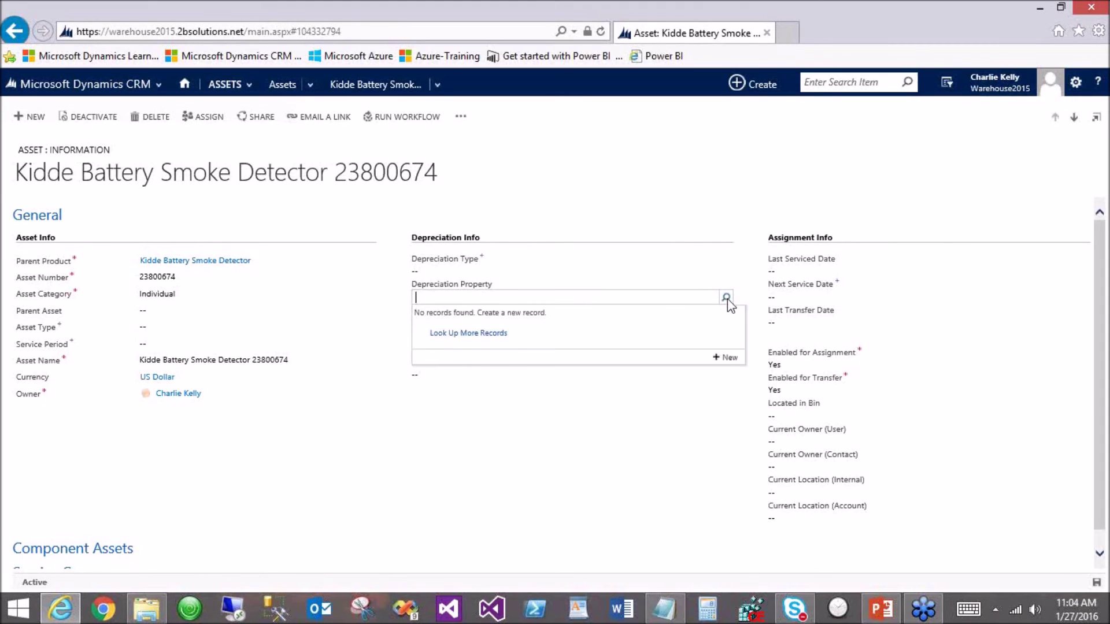
{"action": "left_click", "coordinate": [580, 388]}
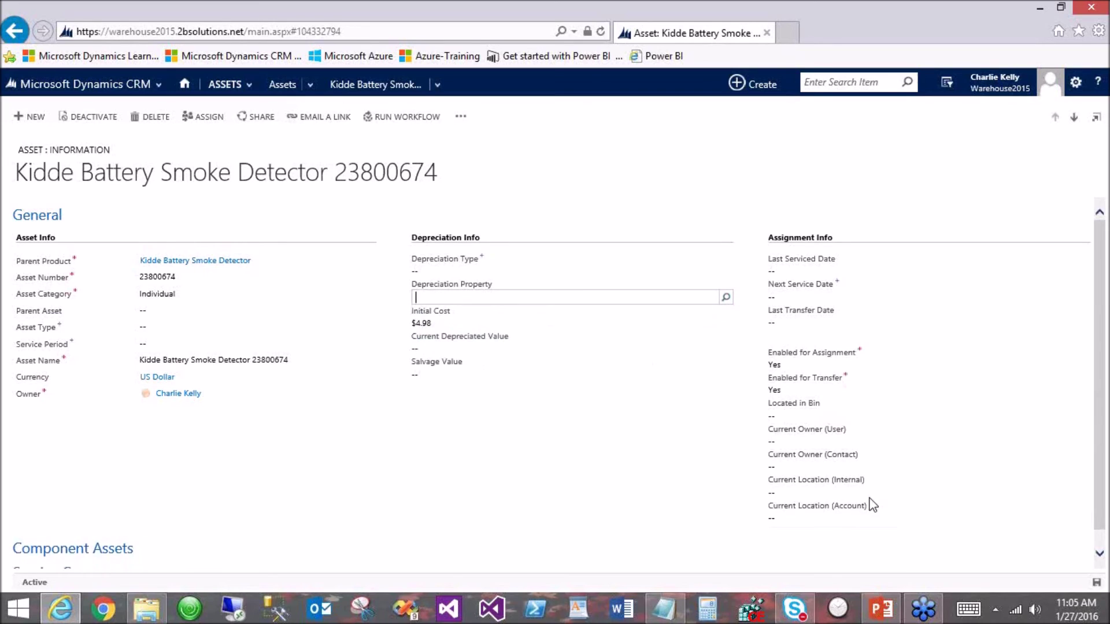
{"action": "left_click", "coordinate": [284, 87]}
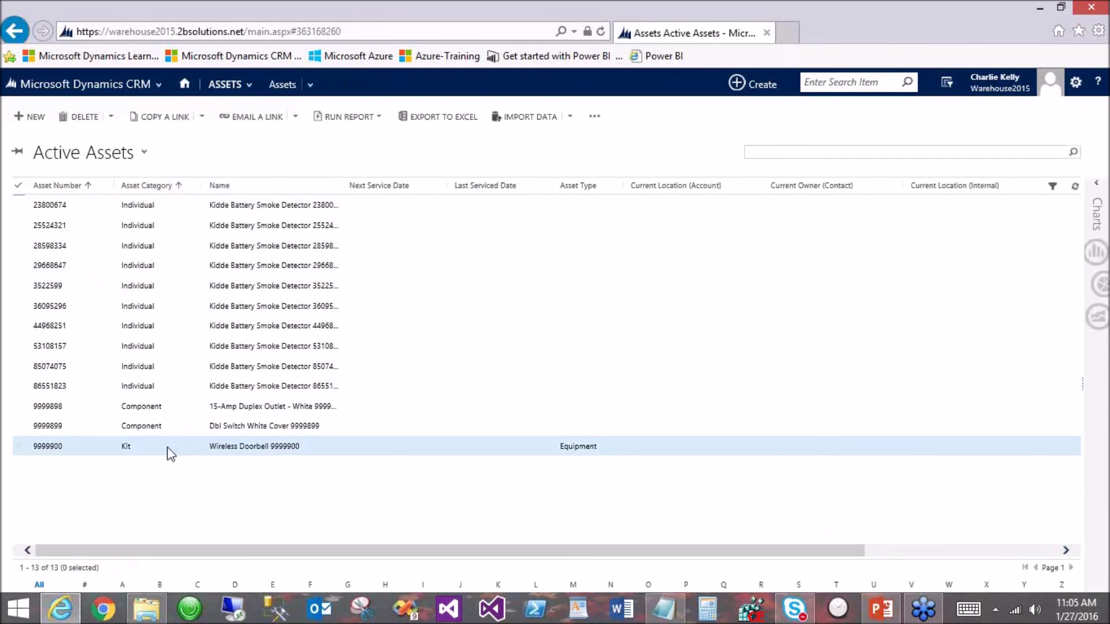
- Open the Wireless Doorbell 9999900 kit and expand its components 9999898 and 9999899
{"action": "double_click", "coordinate": [177, 453]}
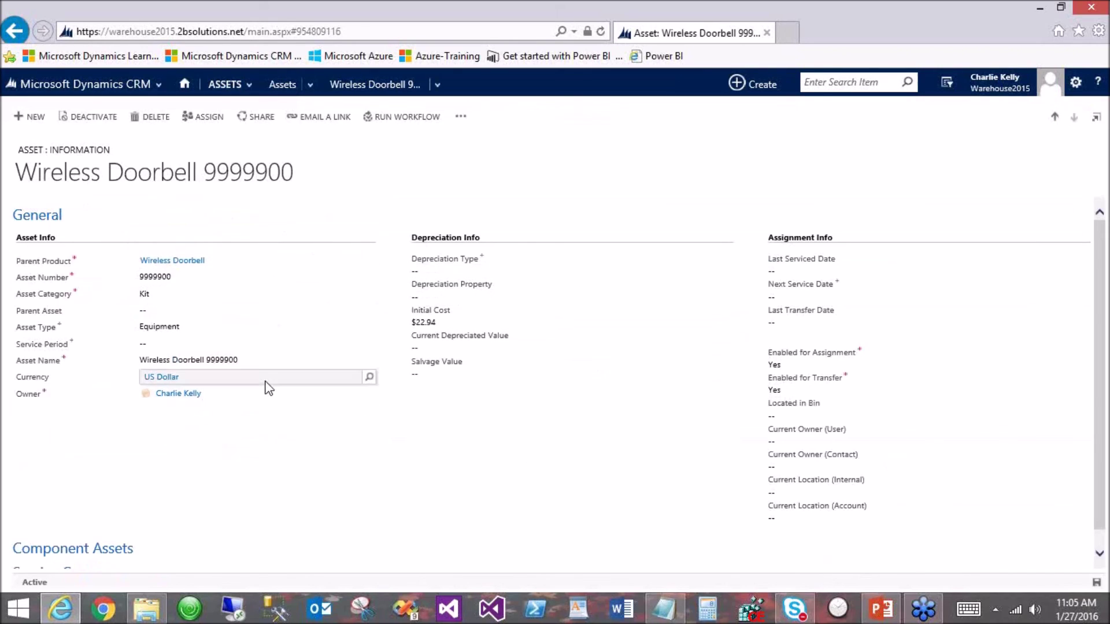
{"action": "scroll", "coordinate": [269, 388], "scroll_direction": "down", "scroll_amount": 1}
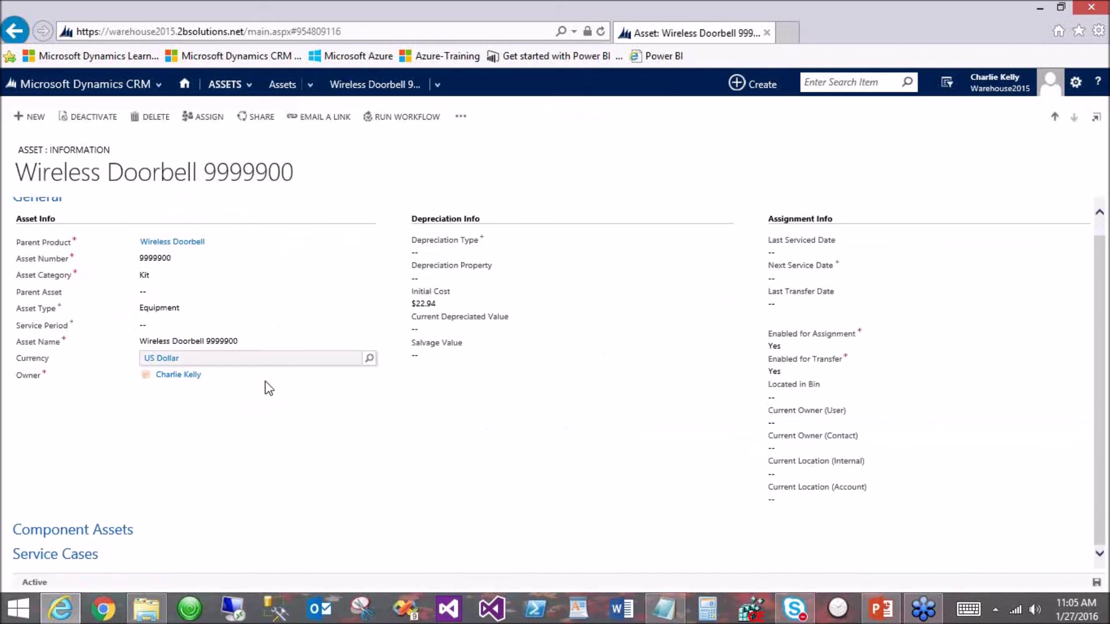
{"action": "left_click", "coordinate": [110, 533]}
{"action": "scroll", "coordinate": [151, 449], "scroll_direction": "down", "scroll_amount": 3}
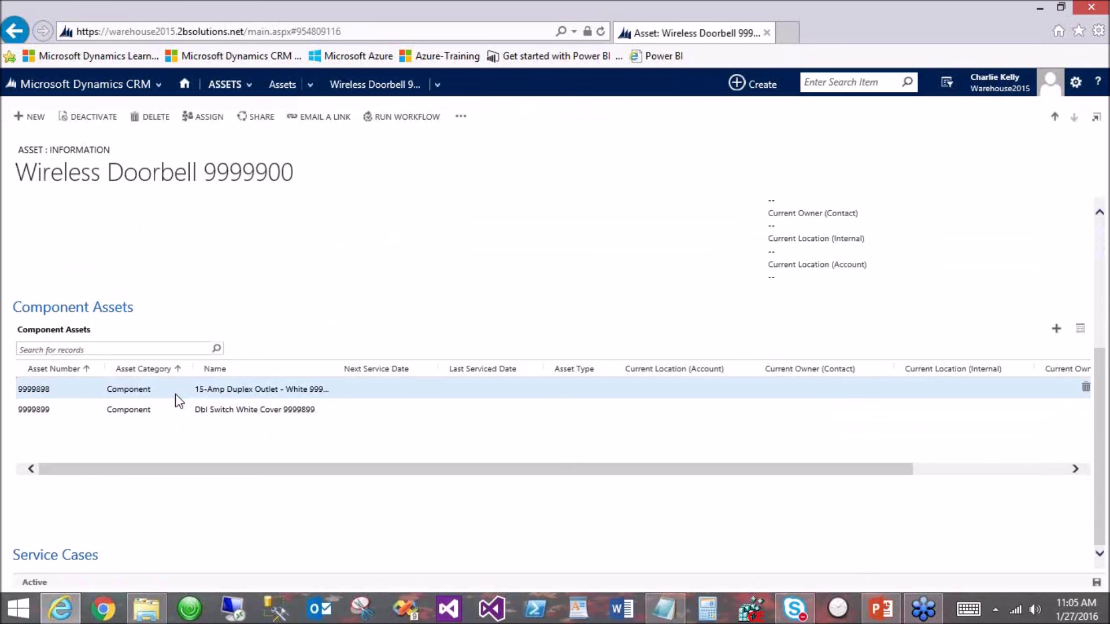
{"action": "scroll", "coordinate": [176, 399], "scroll_direction": "up", "scroll_amount": 4}
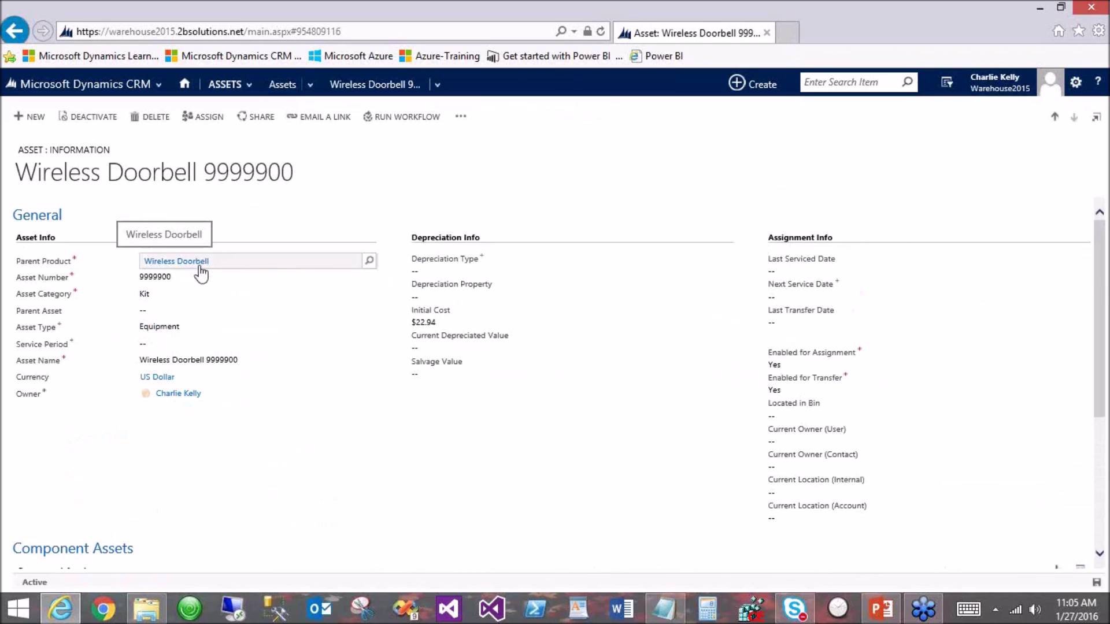
{"action": "scroll", "coordinate": [199, 268], "scroll_direction": "down", "scroll_amount": 4}
{"action": "scroll", "coordinate": [362, 422], "scroll_direction": "up", "scroll_amount": 4}
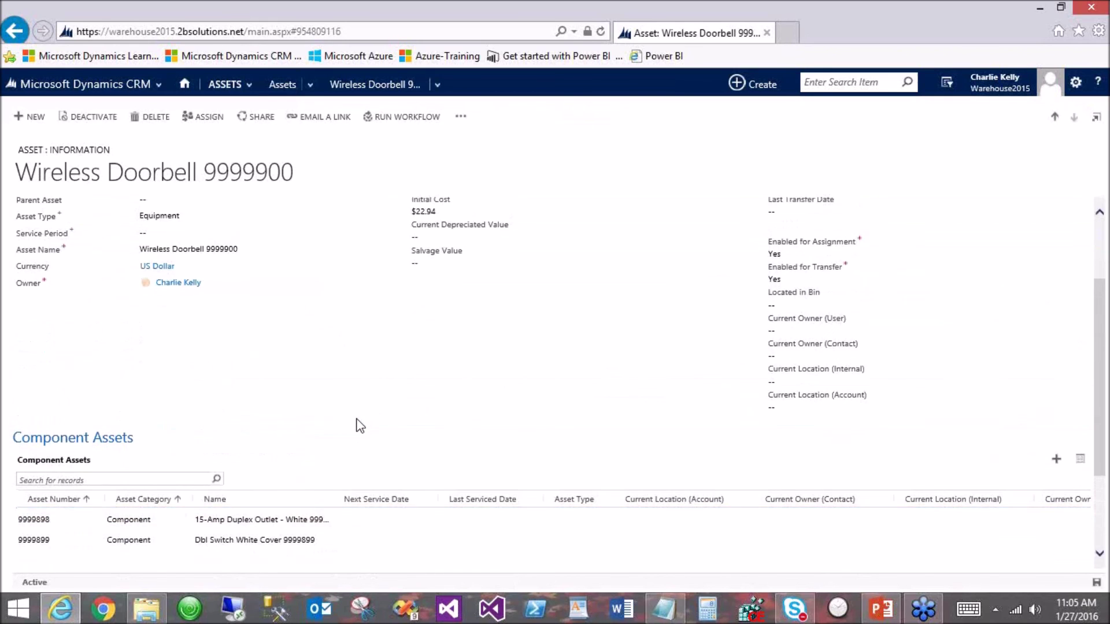